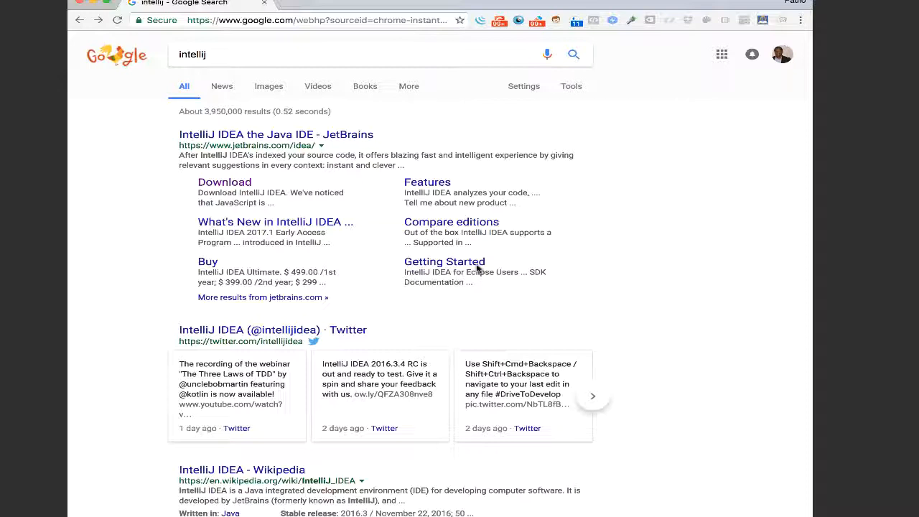
Step: Open the IntelliJ IDEA download page on the JetBrains site from the search results
double_click(192, 53)
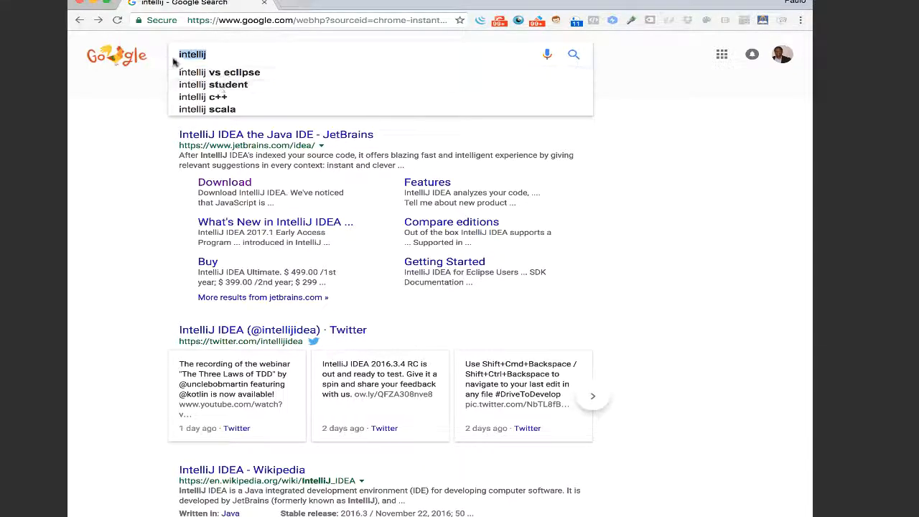
left_click(206, 54)
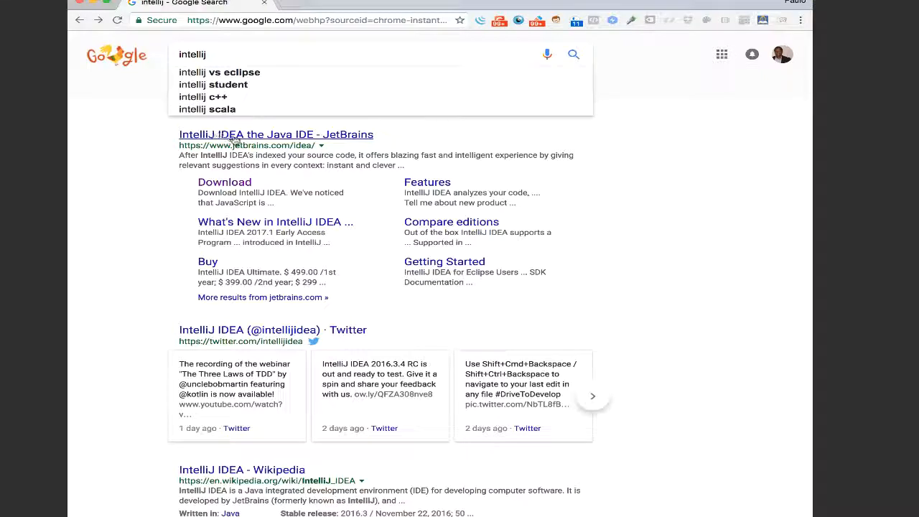
left_click(223, 184)
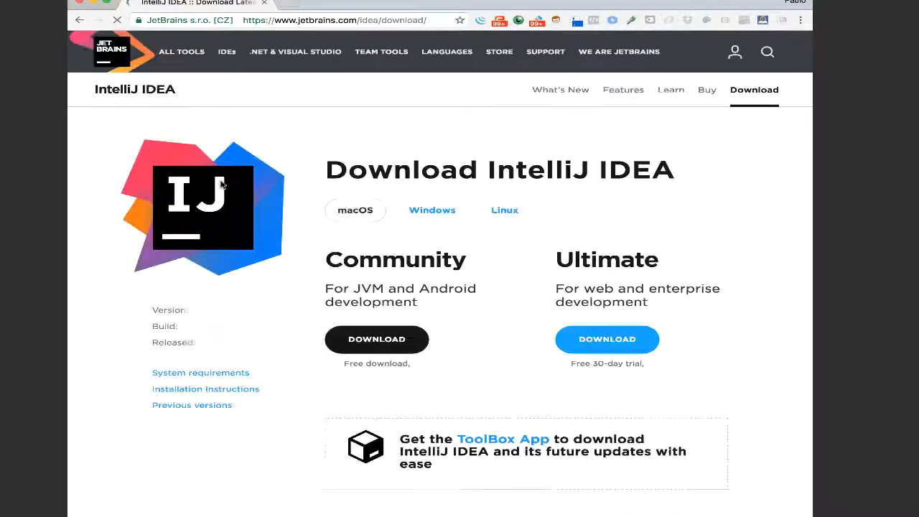
scroll(251, 373, "down", 2)
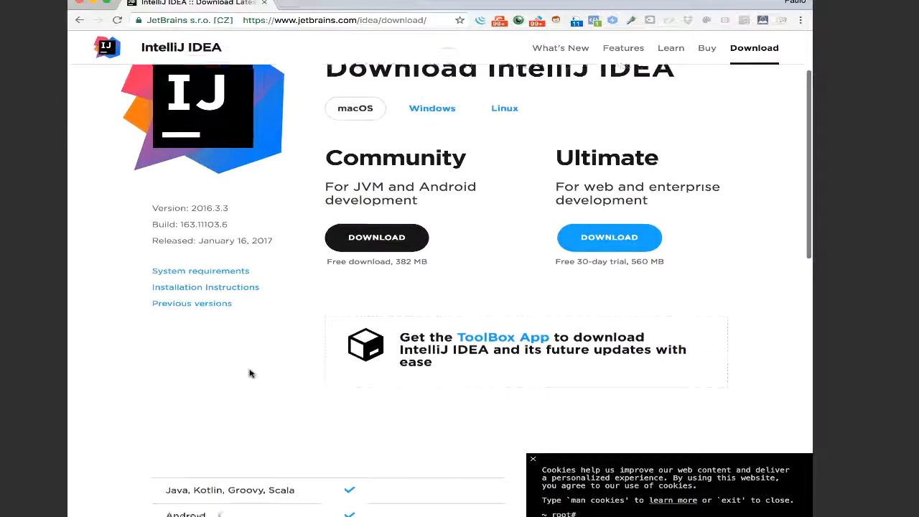
scroll(251, 374, "up", 2)
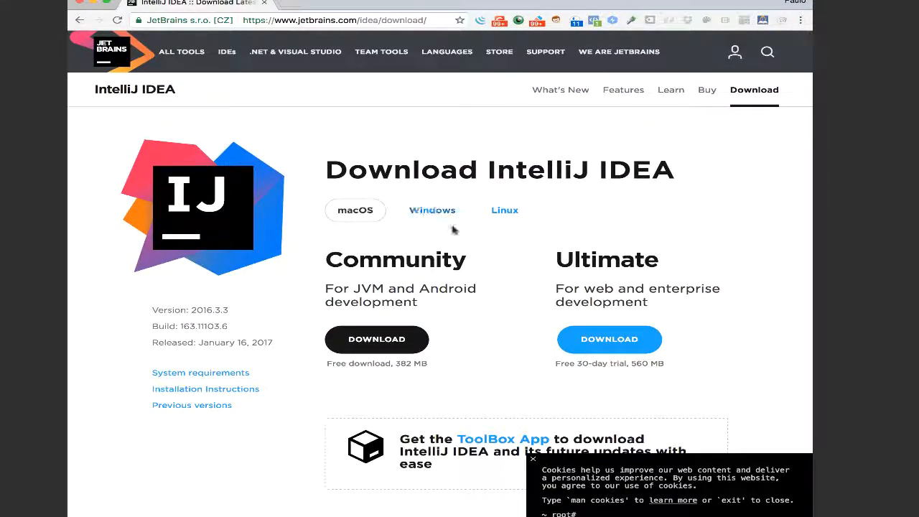
Step: Examine the Linux download options and the feature comparison between the Community and Ultimate editions
left_click(504, 213)
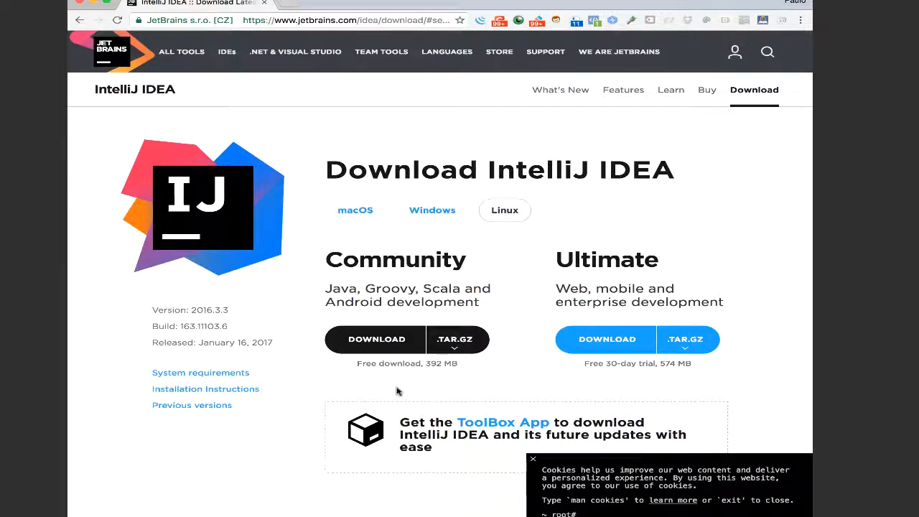
scroll(398, 391, "down", 4)
scroll(399, 391, "up", 2)
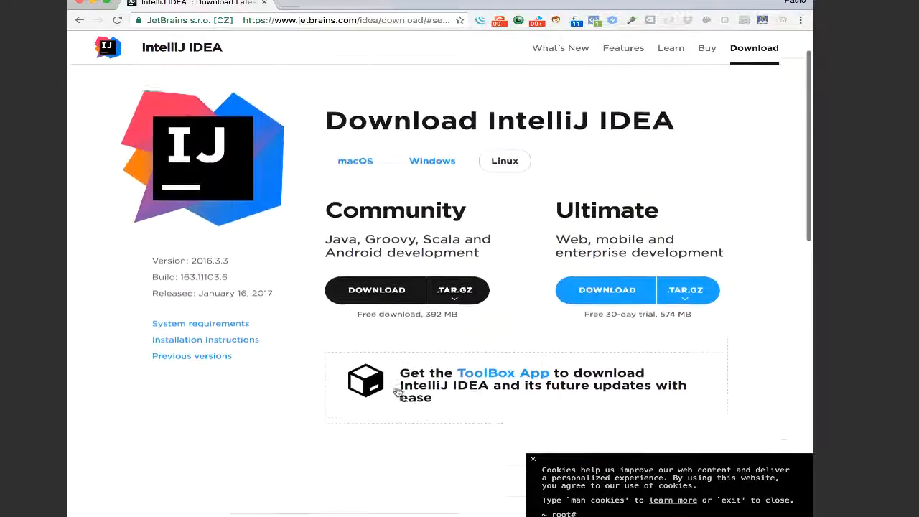
scroll(338, 390, "up", 2)
scroll(261, 457, "down", 4)
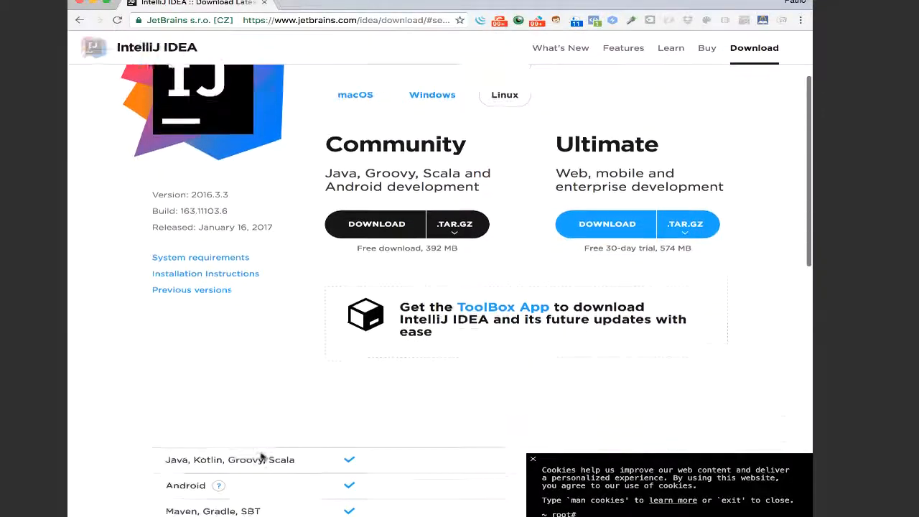
scroll(261, 457, "down", 10)
scroll(262, 457, "up", 3)
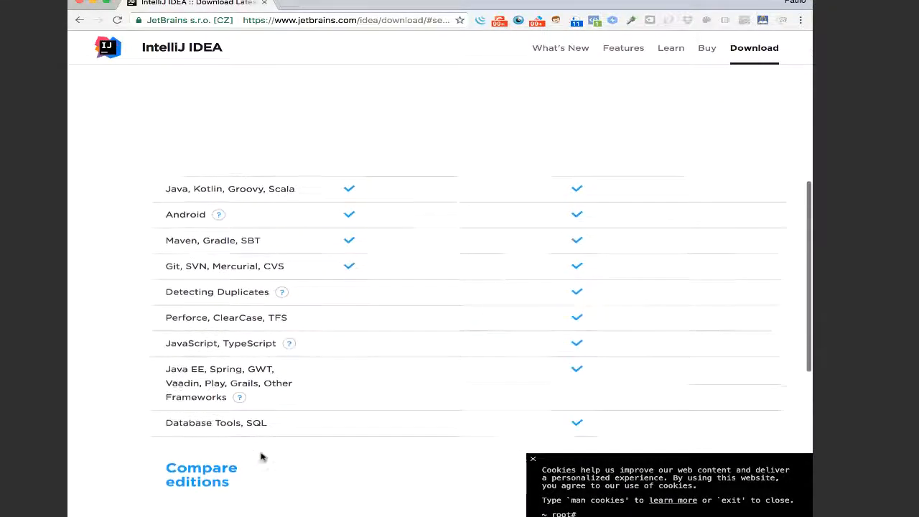
scroll(357, 283, "up", 10)
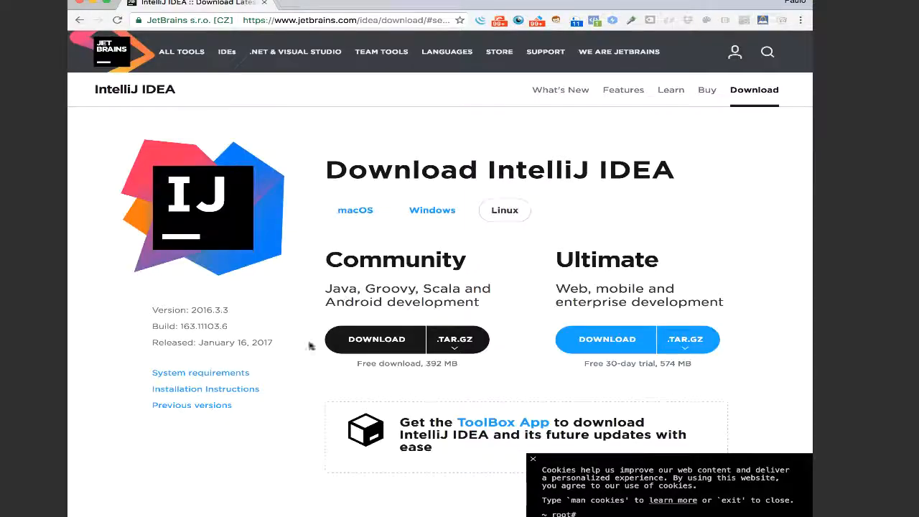
scroll(287, 391, "down", 1)
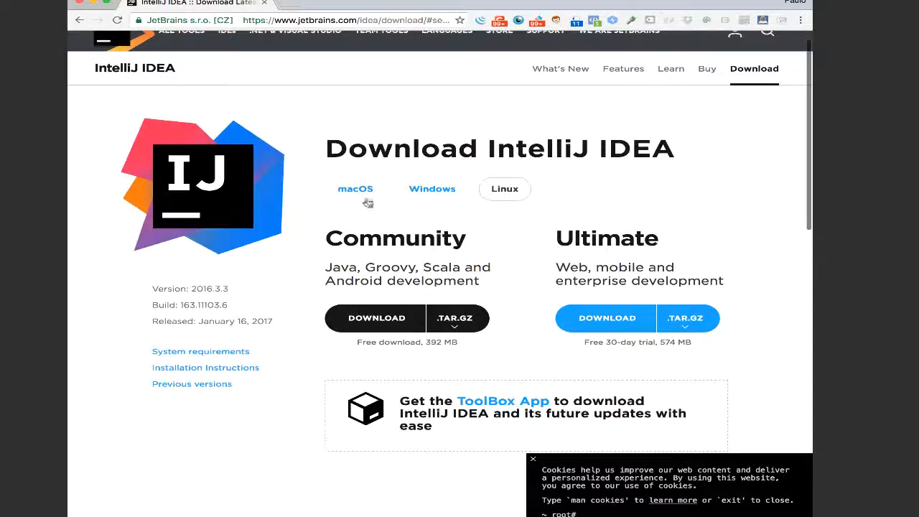
Step: Download the macOS Community edition and copy IntelliJ IDEA CE from its disk image into the Applications folder
left_click(356, 190)
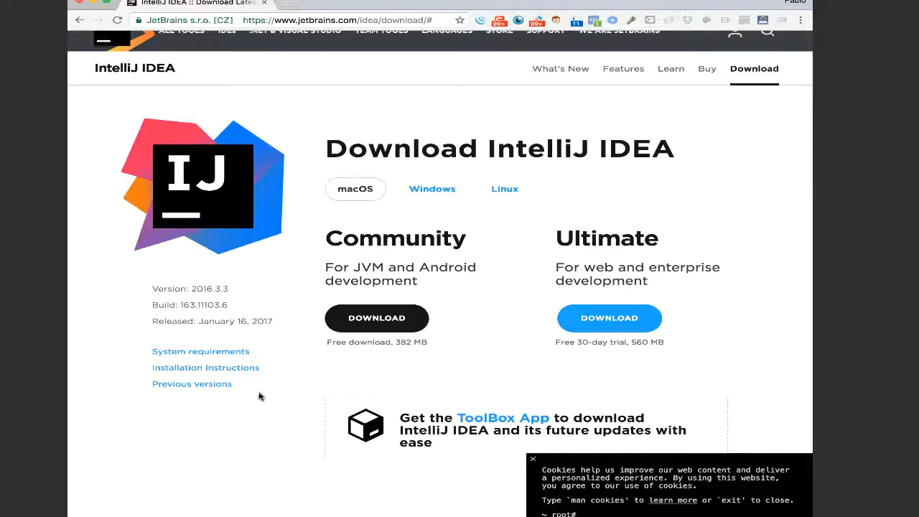
left_click(362, 320)
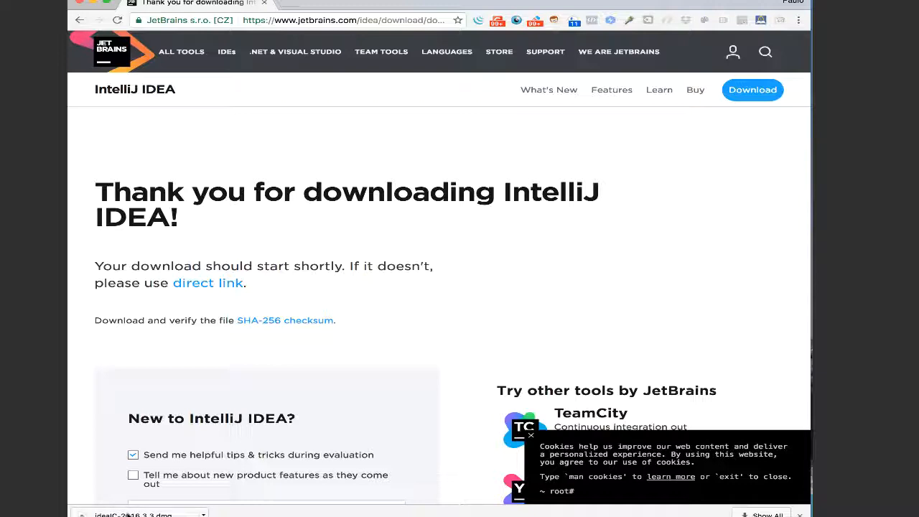
left_click(126, 514)
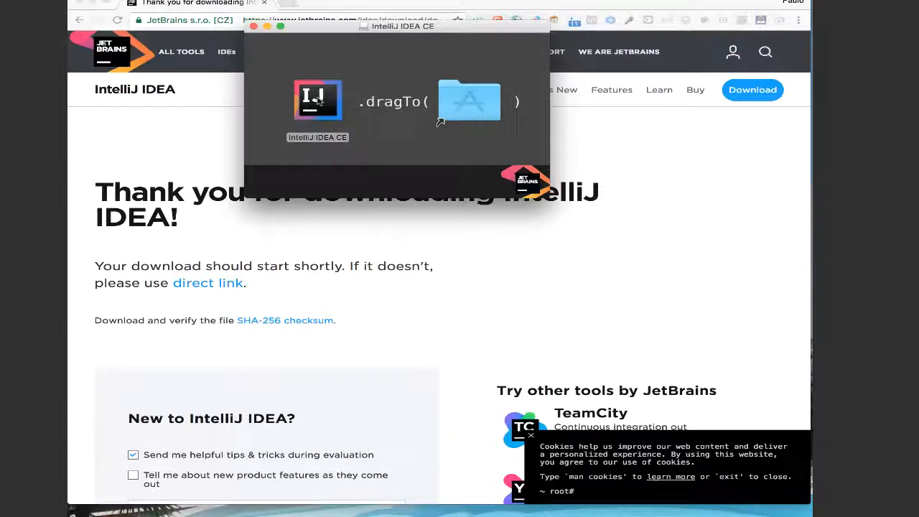
left_click_drag(318, 101, 480, 102)
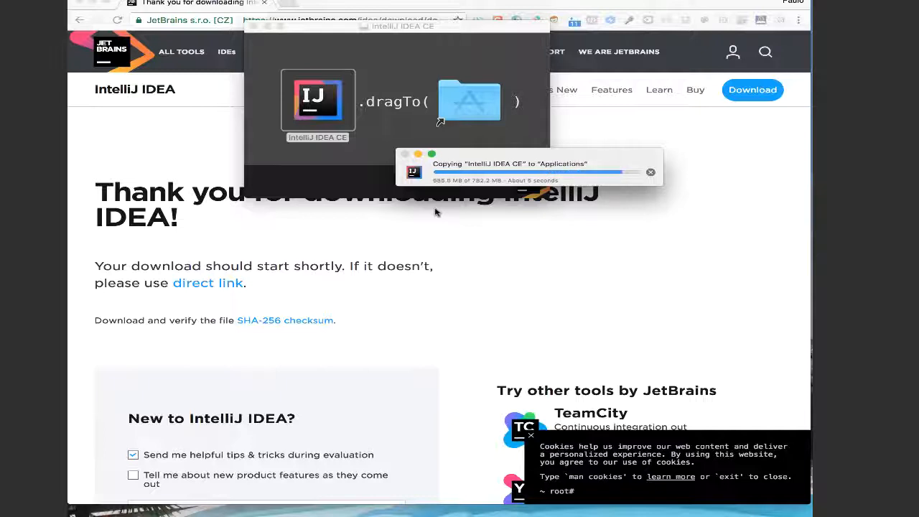
Step: Launch IntelliJ IDEA CE from the Applications folder, allow it to open, and close the folder window
double_click(455, 98)
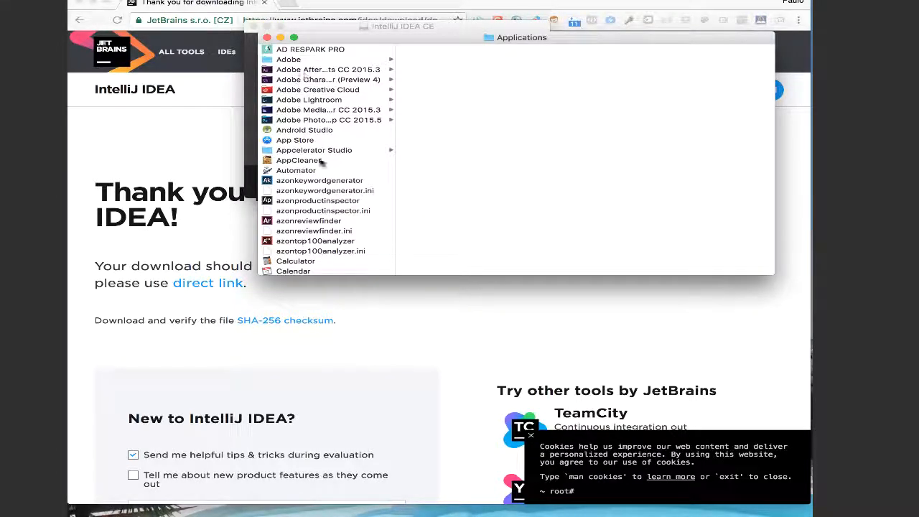
key("i")
scroll(335, 235, "down", 3)
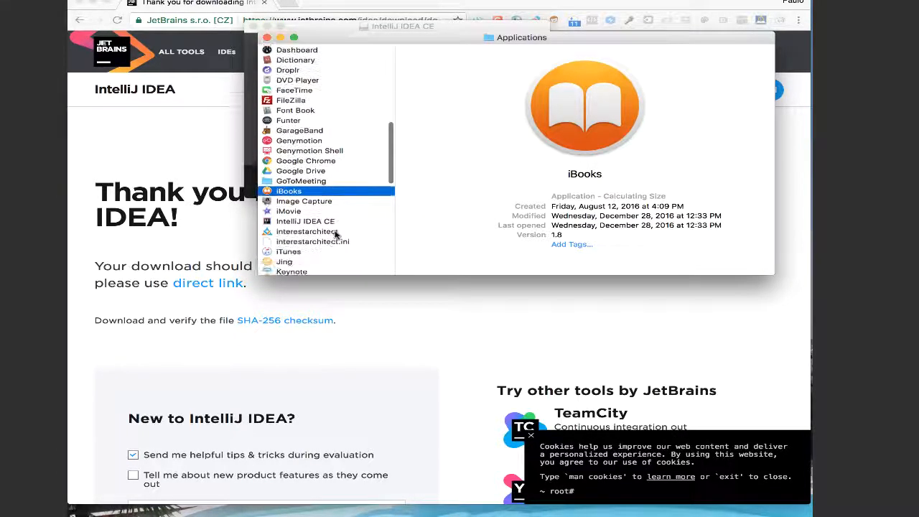
left_click(300, 222)
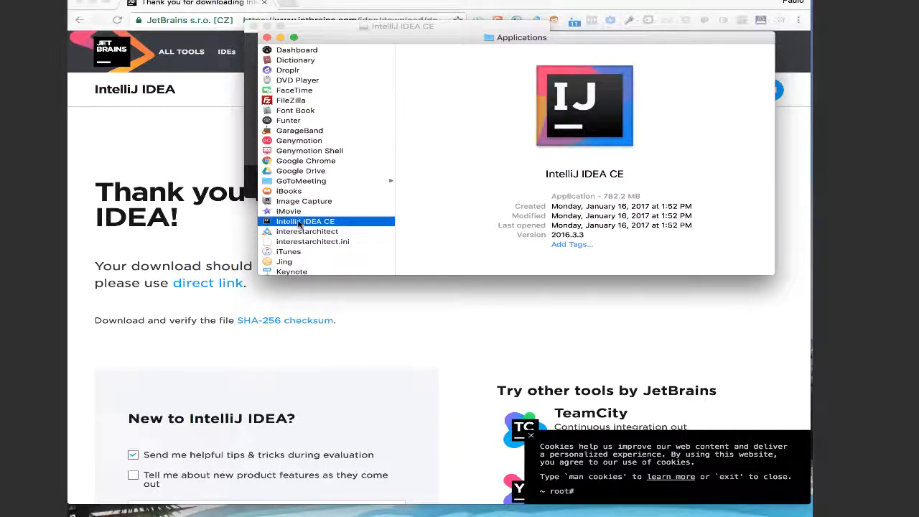
double_click(300, 224)
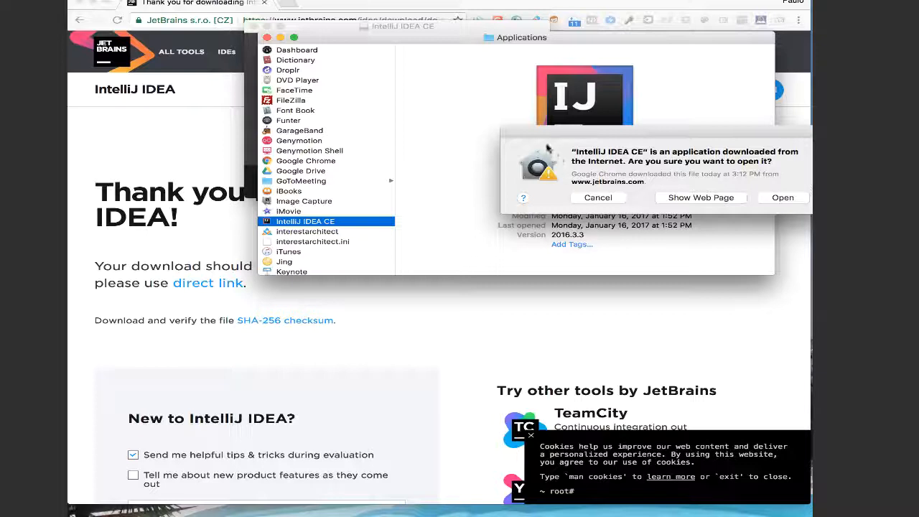
left_click(782, 198)
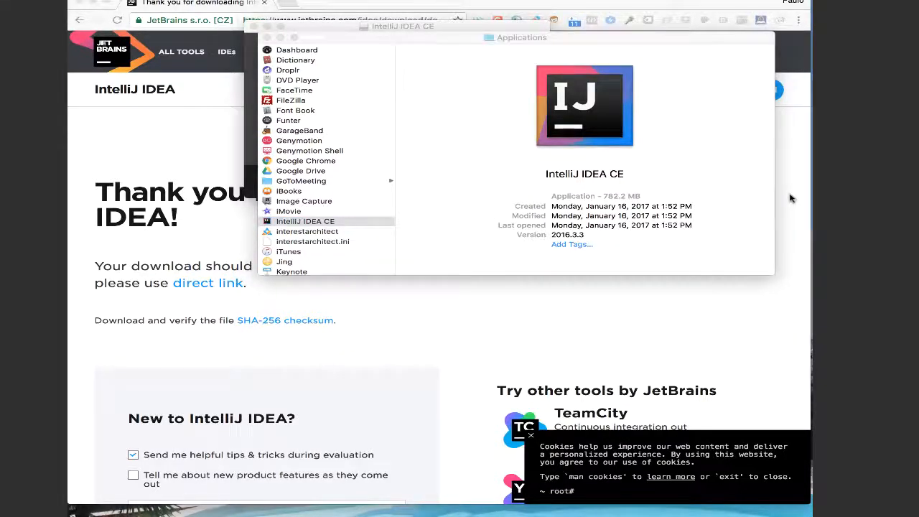
left_click(267, 37)
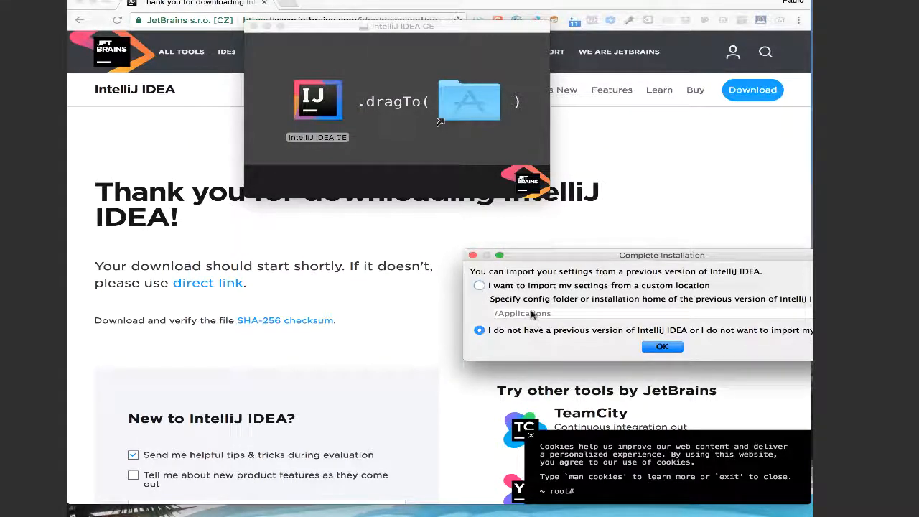
Step: Complete the installation without importing previous settings and accept the JetBrains privacy policy
left_click(661, 346)
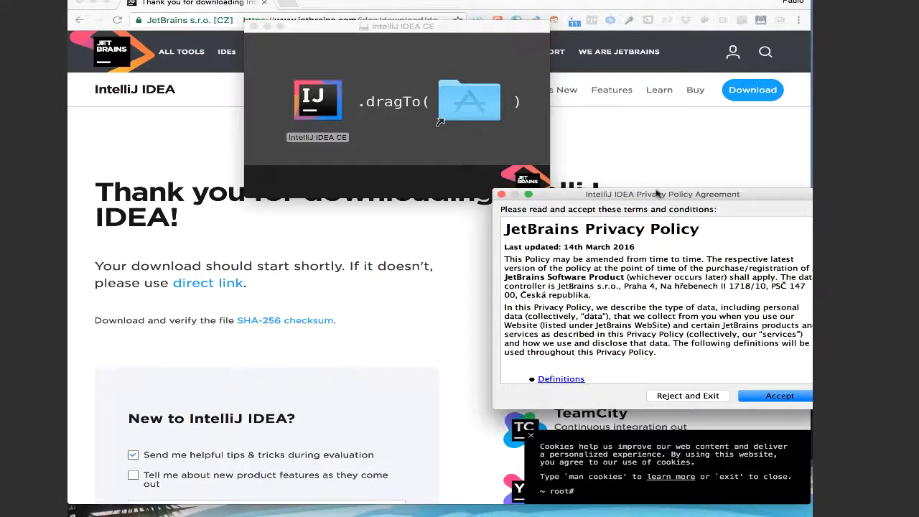
left_click_drag(659, 194, 552, 185)
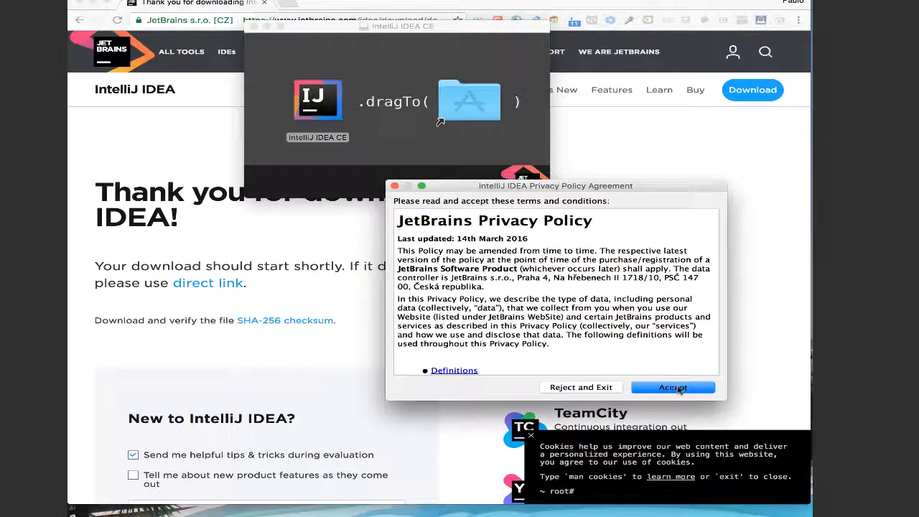
left_click(672, 389)
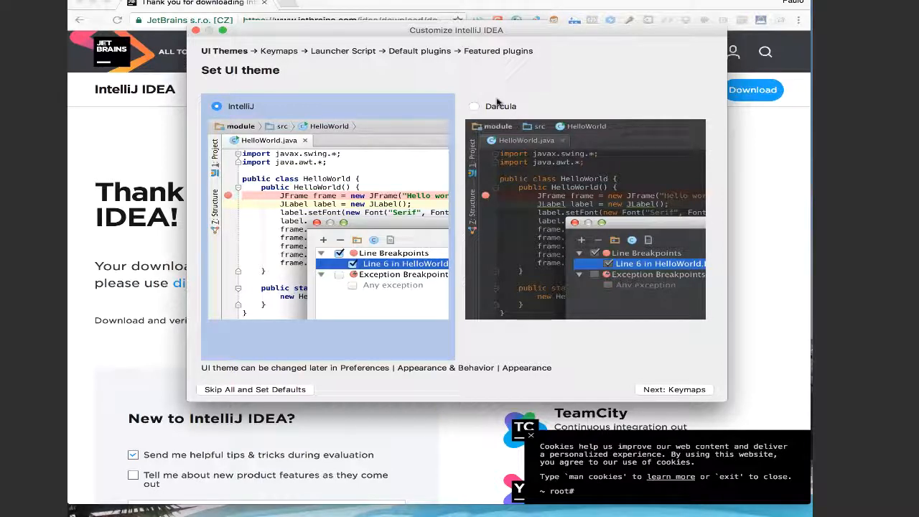
Step: Compare the IntelliJ and Darcula UI themes, choose Darcula, and continue to the keymap settings
left_click(473, 106)
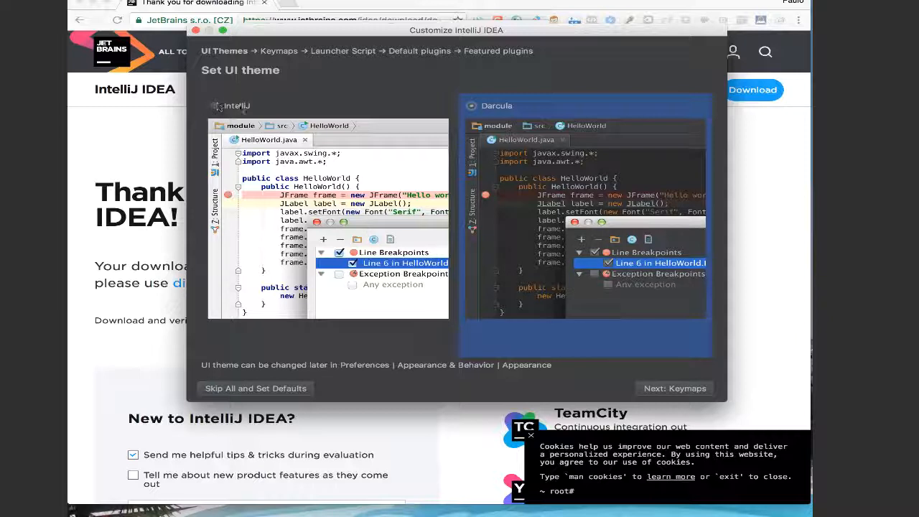
left_click(310, 248)
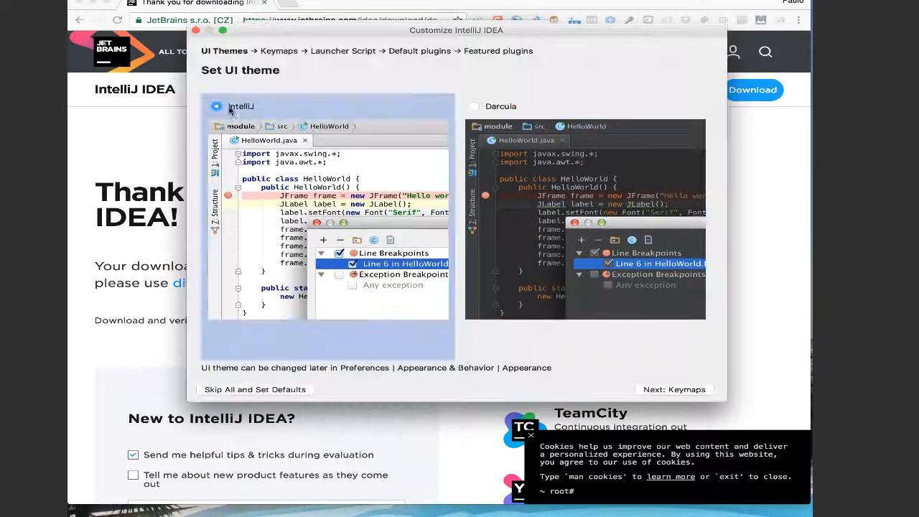
left_click(478, 107)
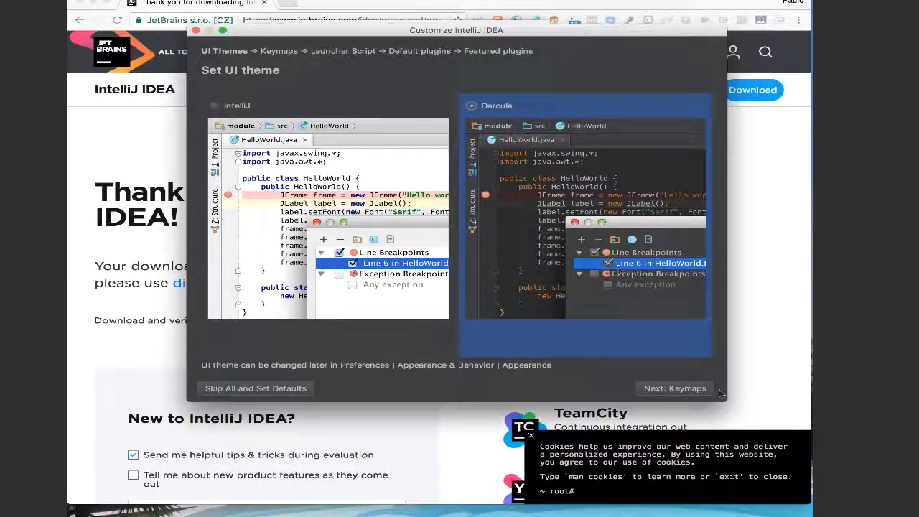
left_click(675, 389)
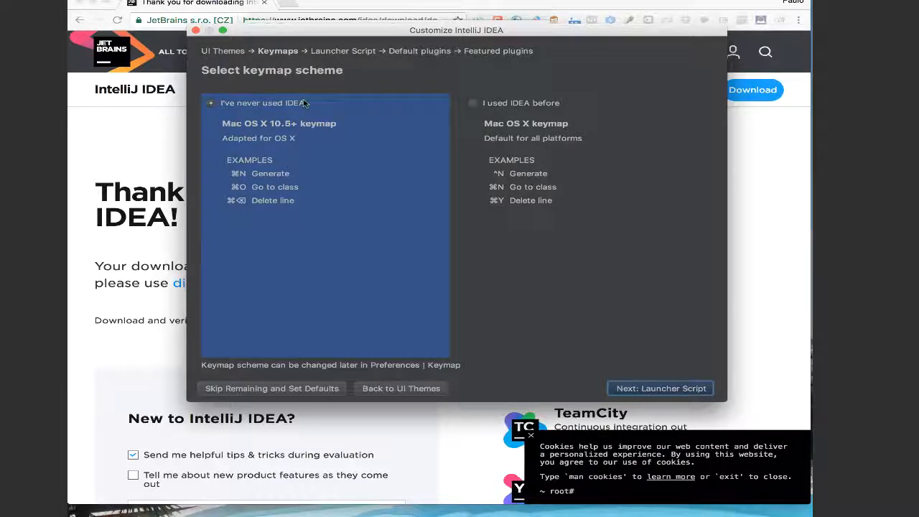
Step: Finish the initial setup with the Mac OS X 10.5+ keymap, no launcher script, all default plugins and no featured plugins
key("Return")
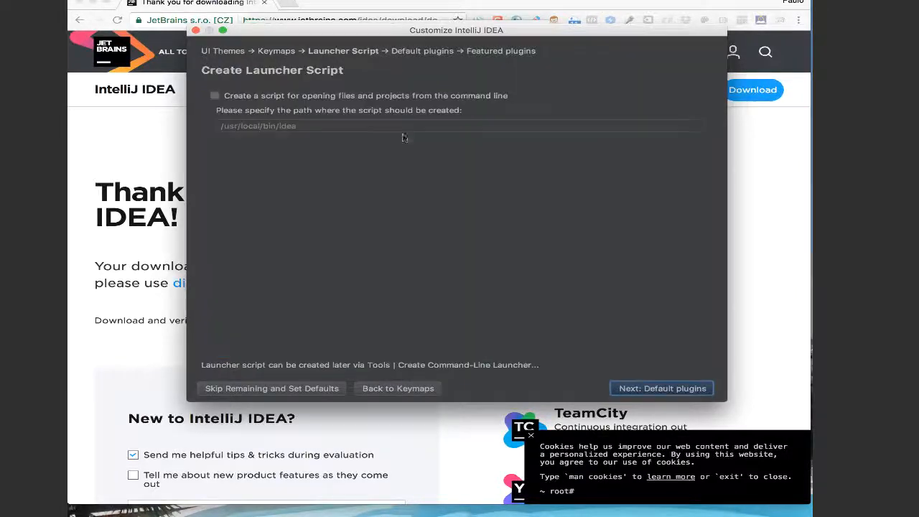
left_click(659, 390)
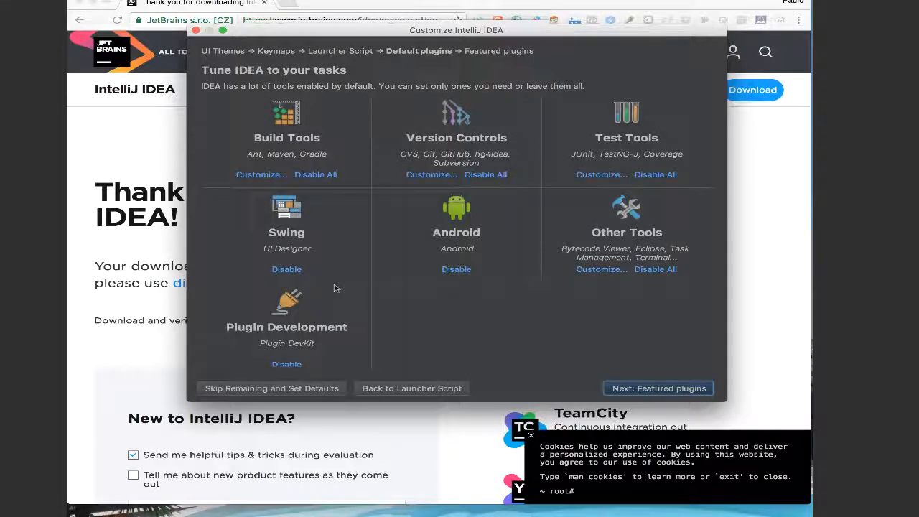
scroll(543, 330, "down", 1)
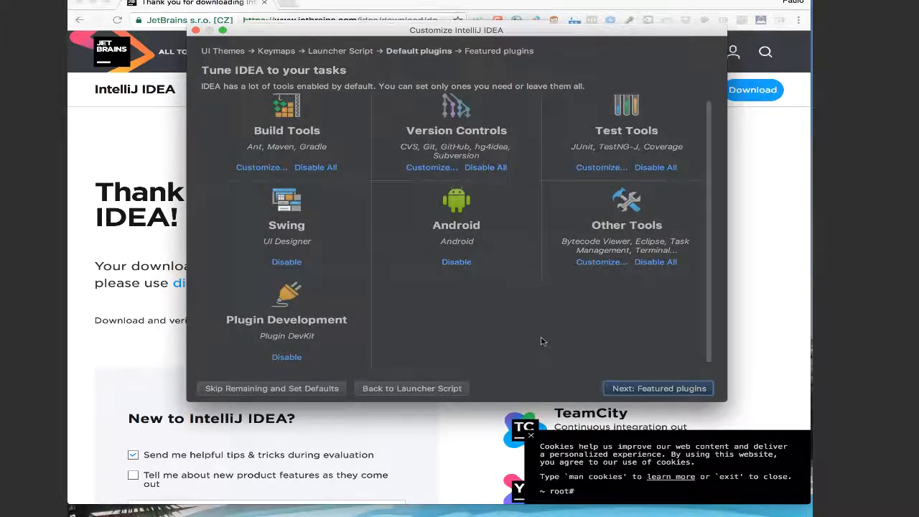
left_click(653, 388)
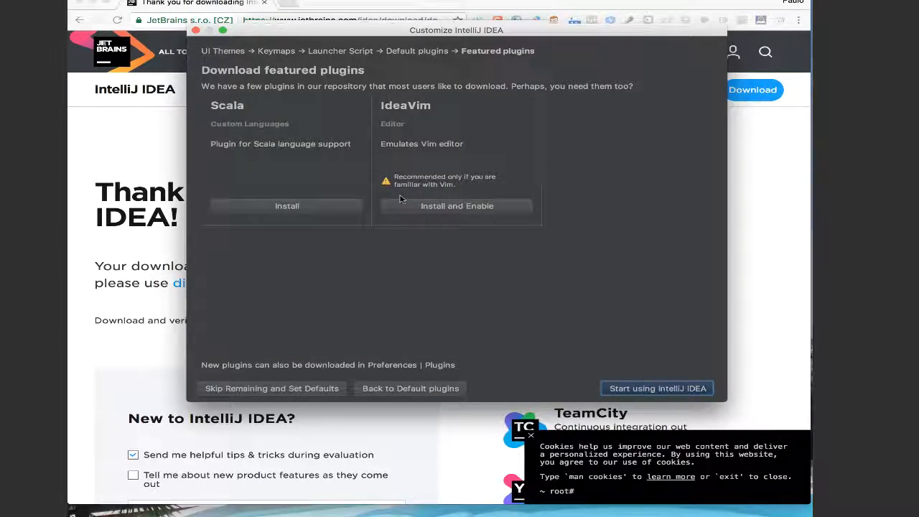
left_click(663, 391)
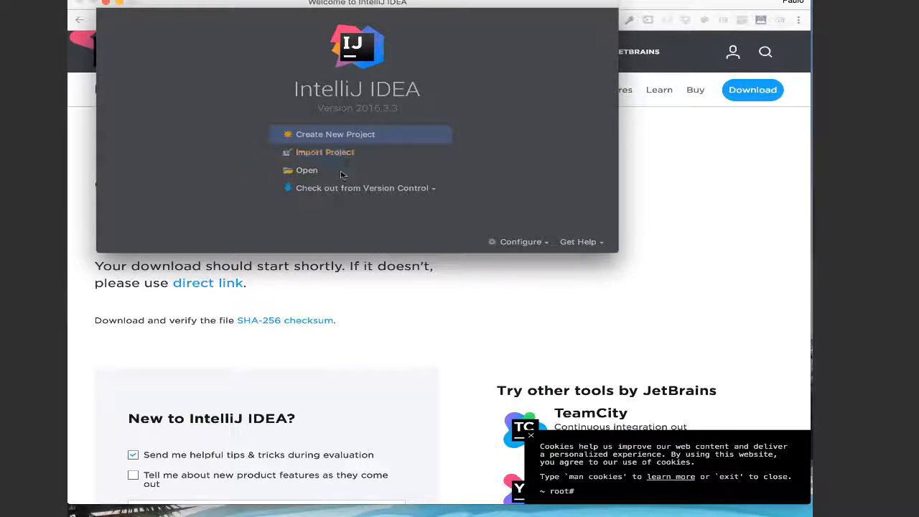
Step: Start a new Java project with the 1.8 (1) SDK, no additional frameworks, and the Command Line App template
left_click(326, 137)
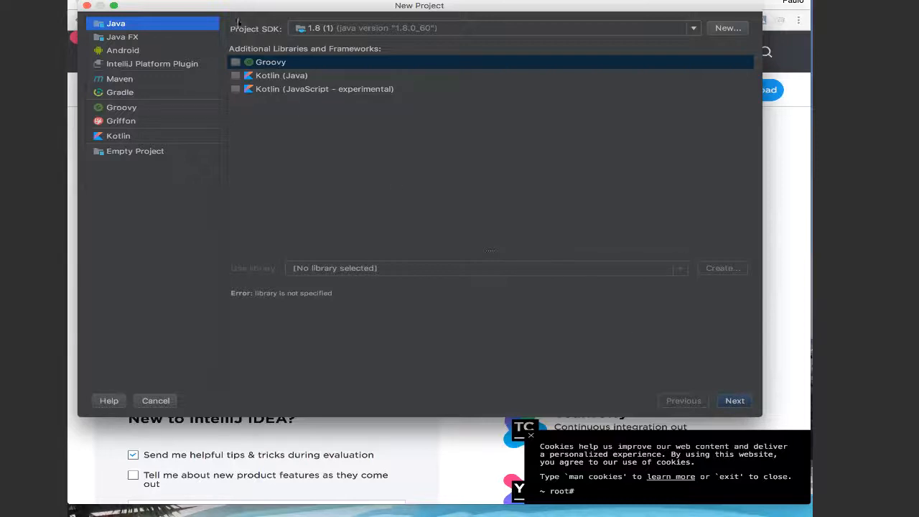
left_click(694, 29)
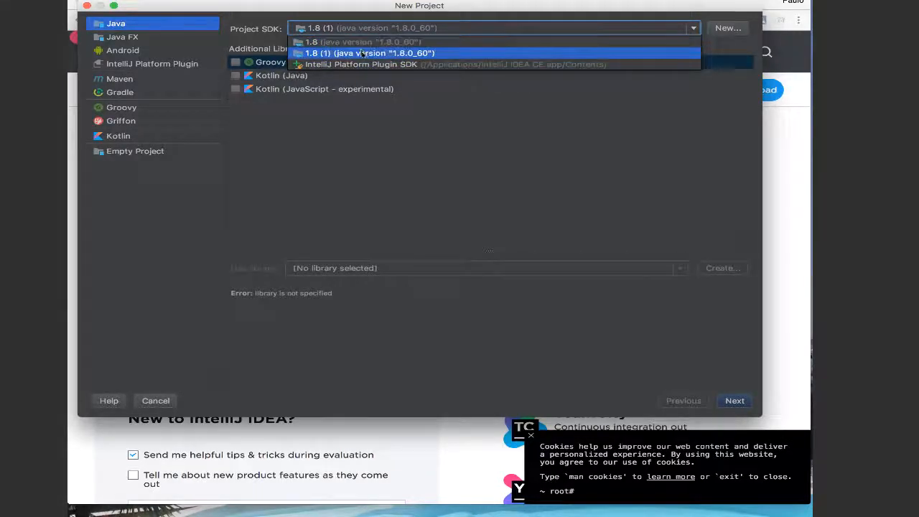
left_click(361, 54)
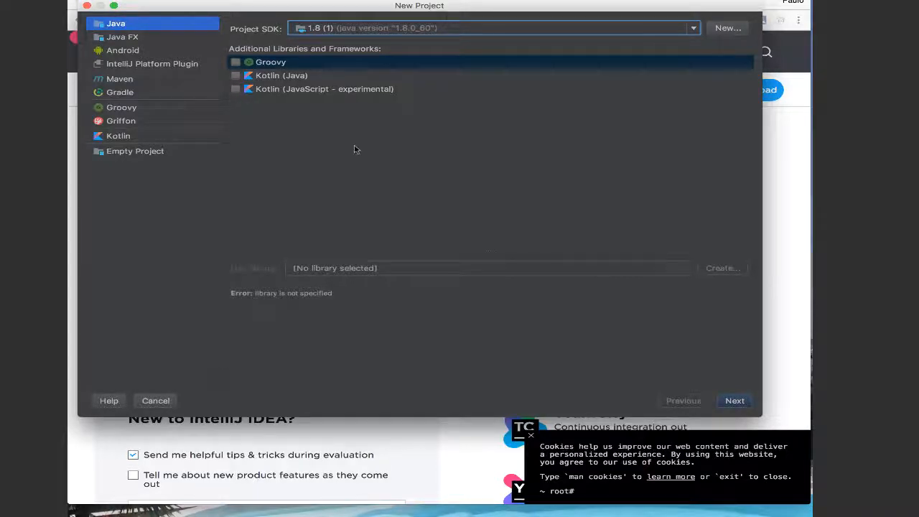
left_click(735, 400)
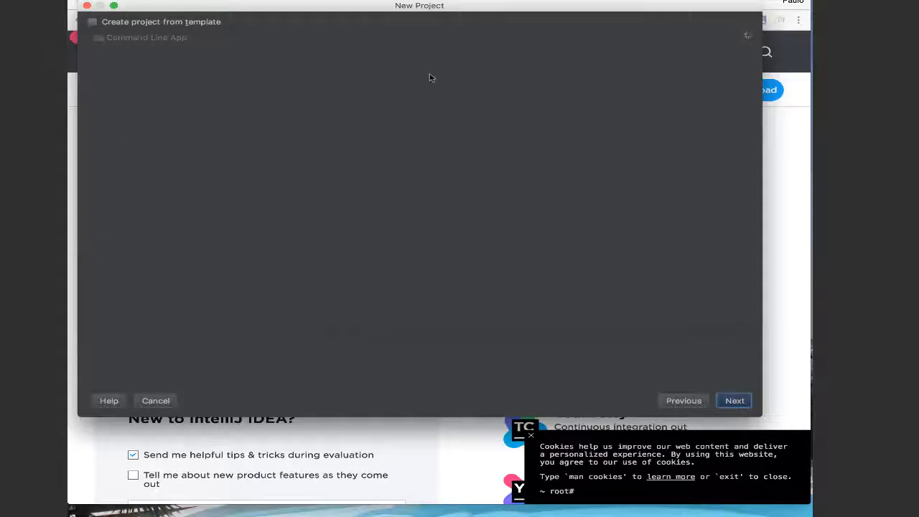
left_click(94, 23)
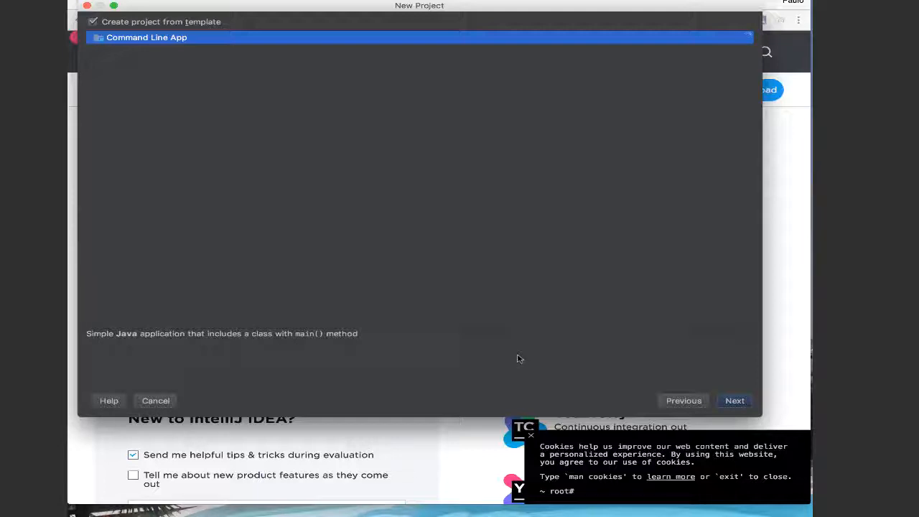
left_click(735, 401)
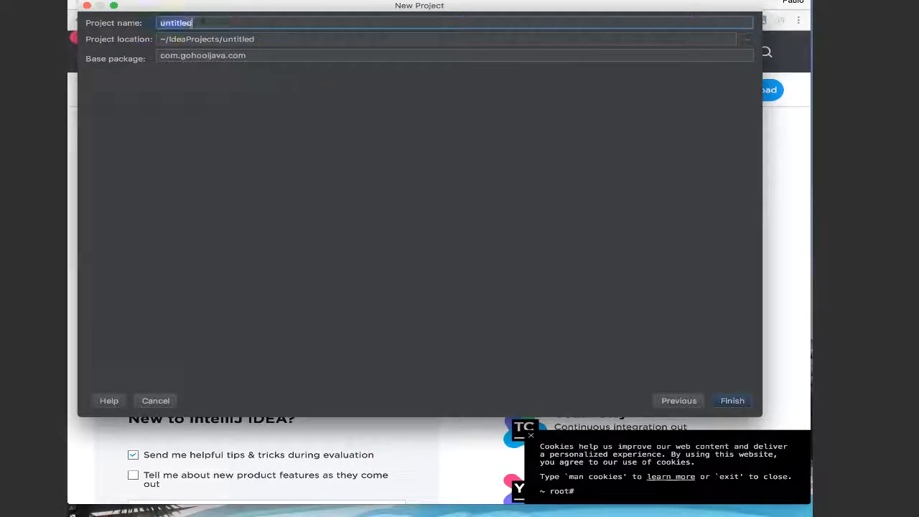
Step: Name the project HelloworldApp, keep the default location and base package, and create it
type("He")
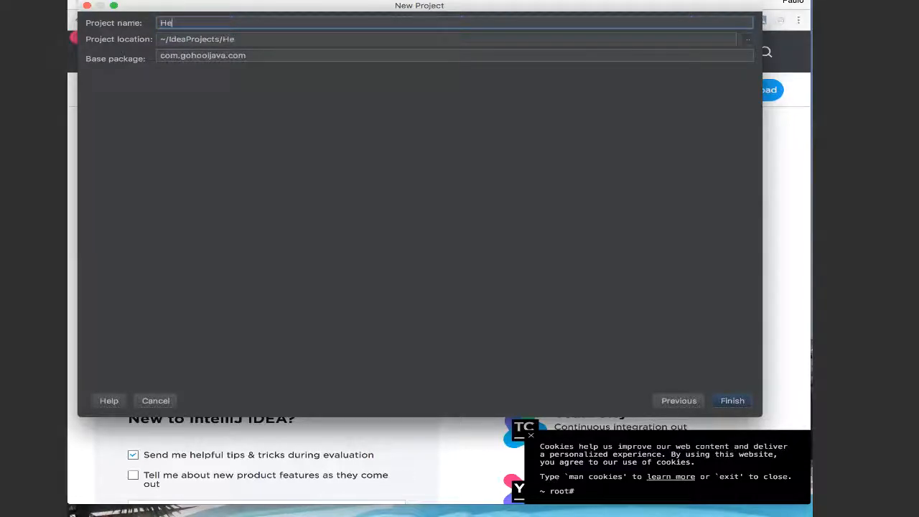
type("lloworldApp")
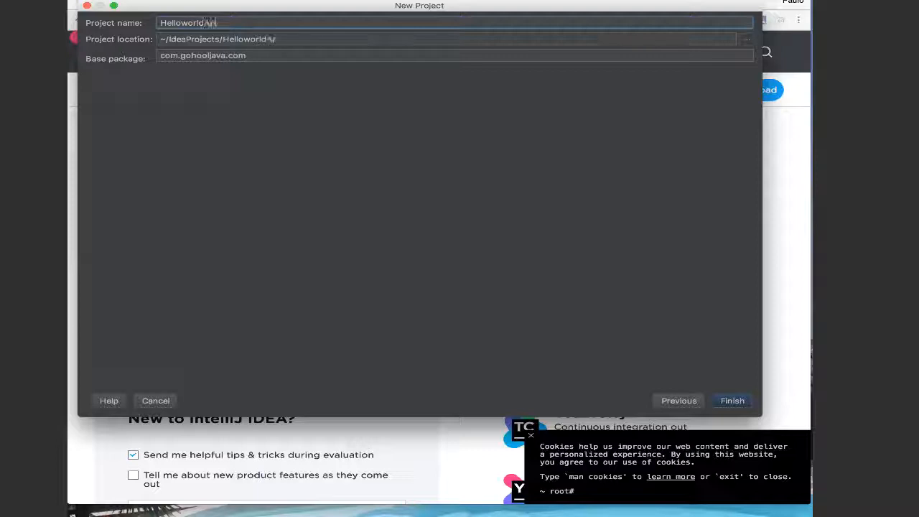
left_click(181, 39)
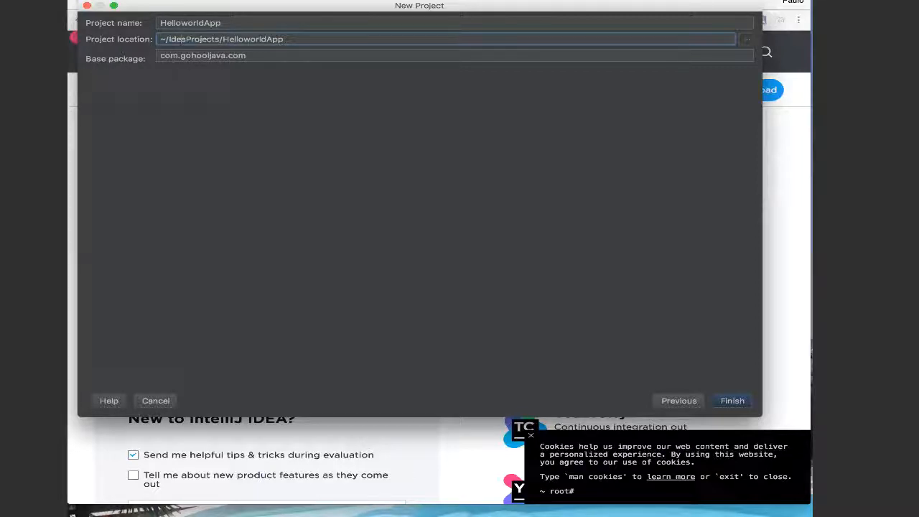
key("Tab")
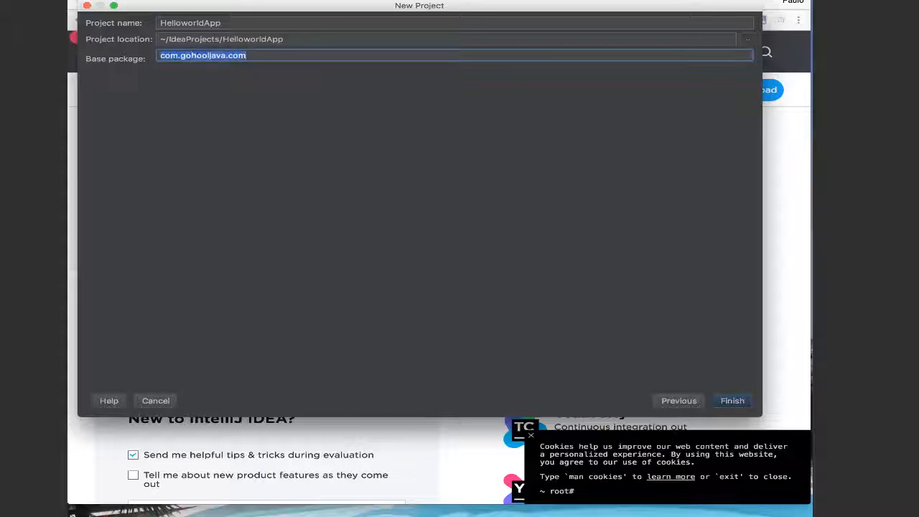
left_click(196, 56)
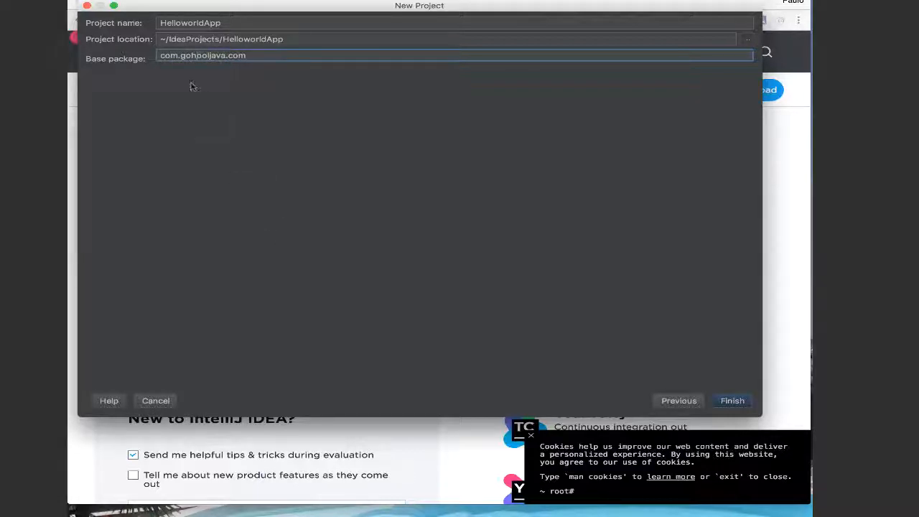
left_click(731, 400)
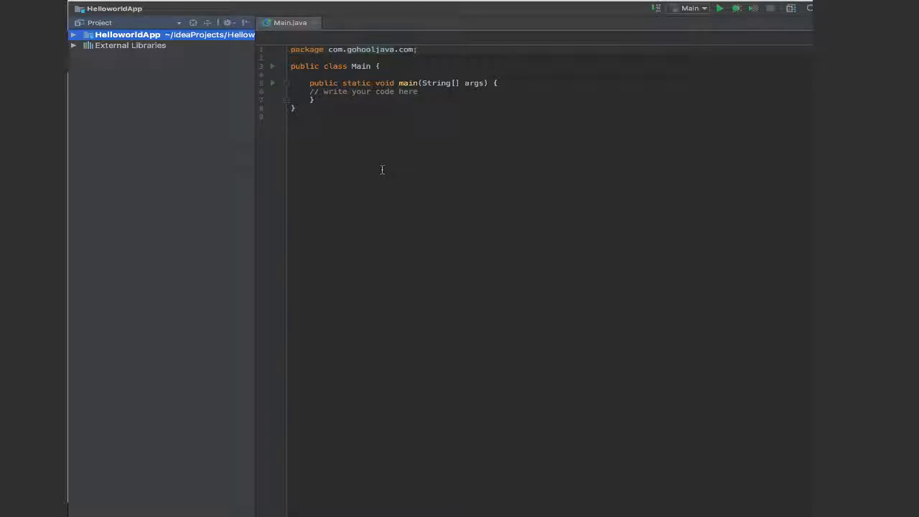
Step: Delete the placeholder comment inside the main method of Main.java
left_click(360, 67)
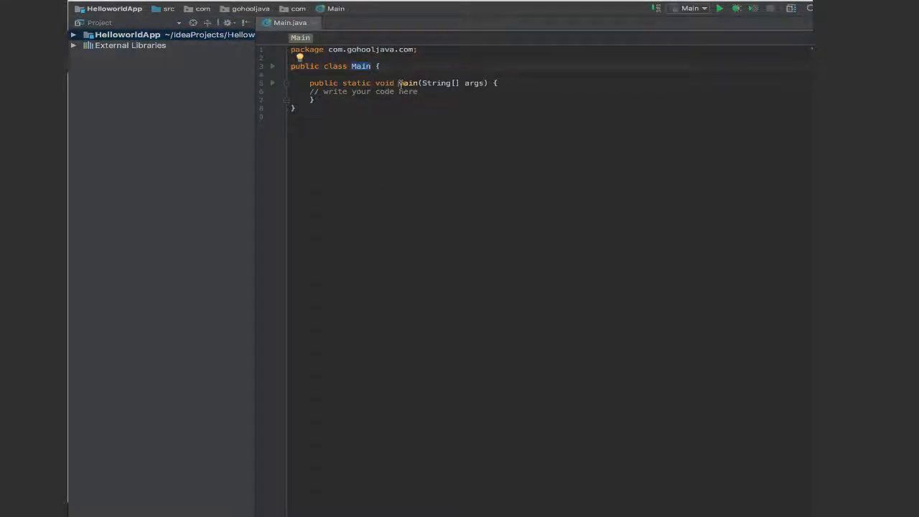
left_click(401, 83)
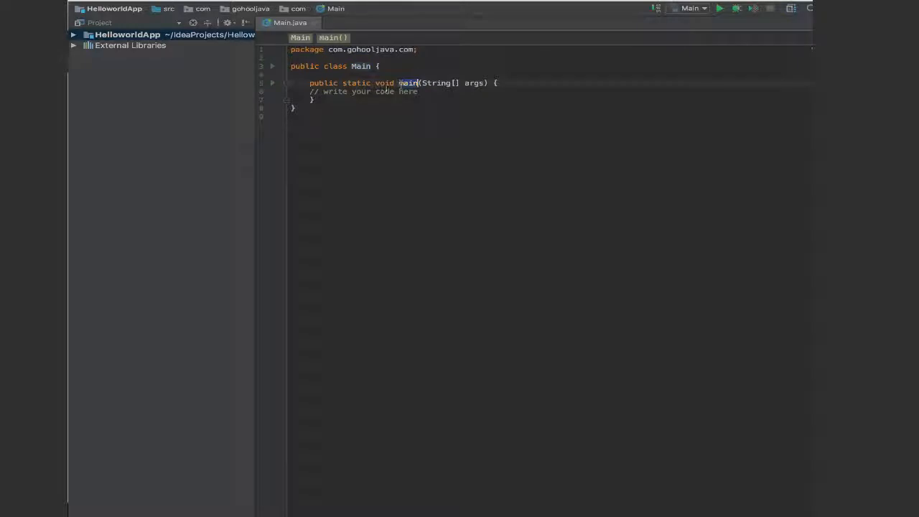
left_click(309, 92)
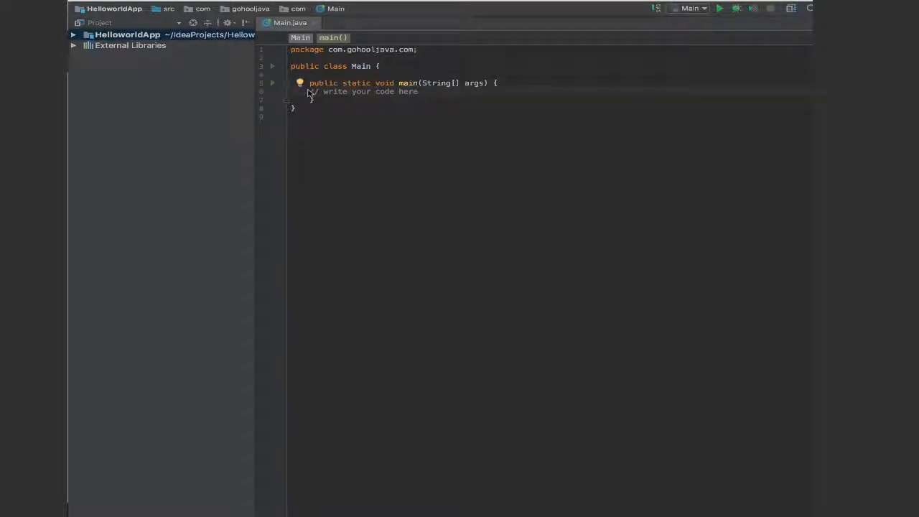
key("shift+End")
key("BackSpace")
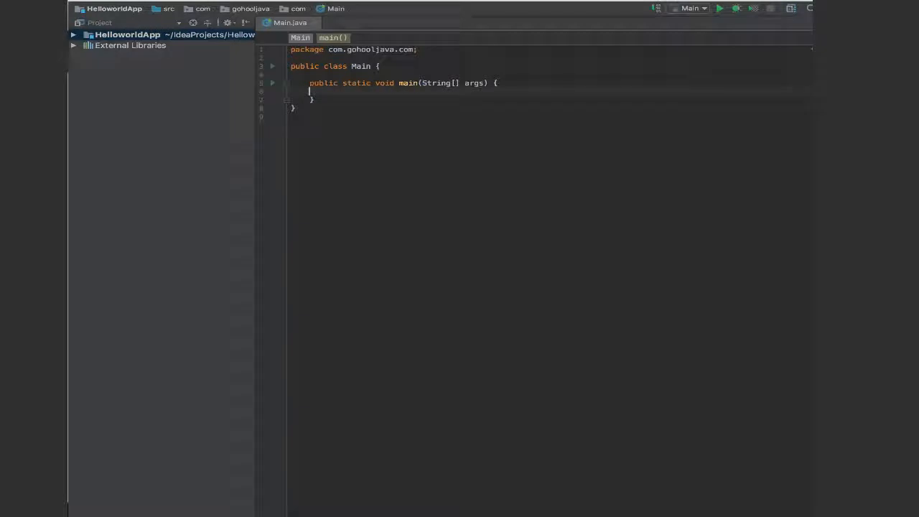
Step: Add an indented, empty System.out.println(); statement to the main method's body
key("Tab")
type("S")
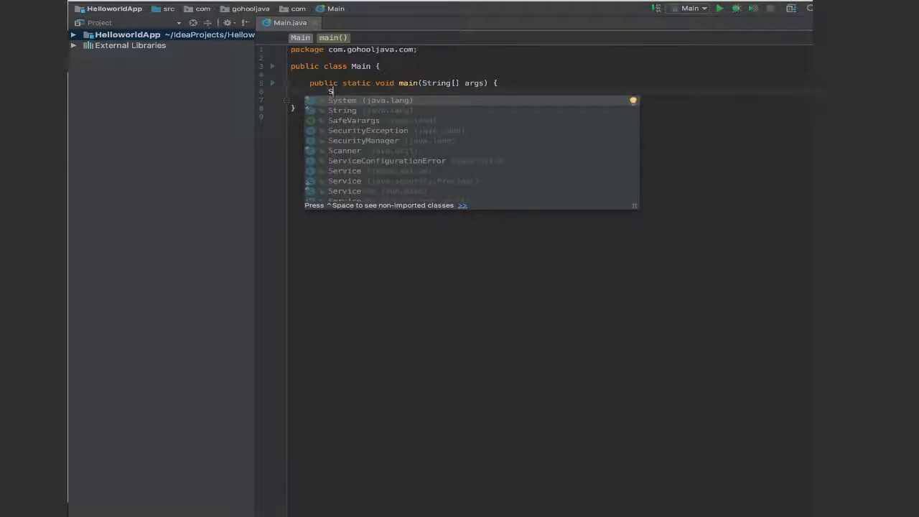
key("Return")
type(".out")
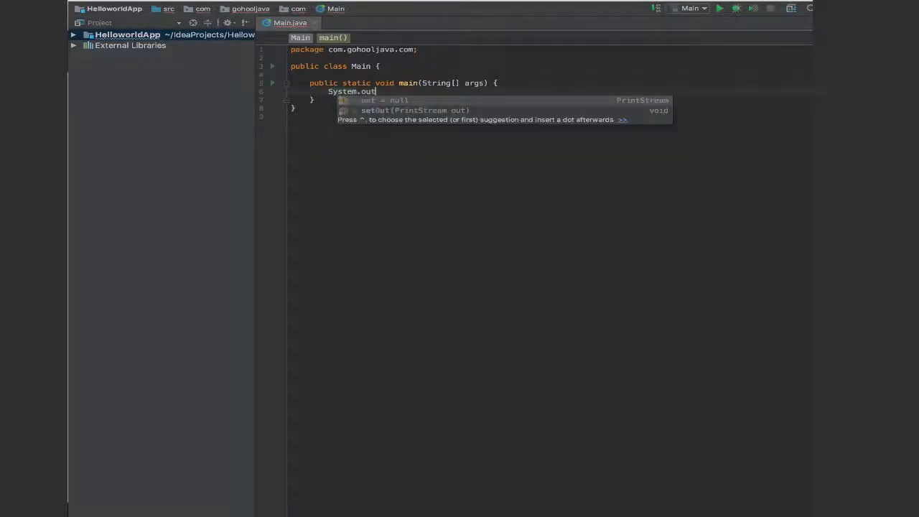
type(".println")
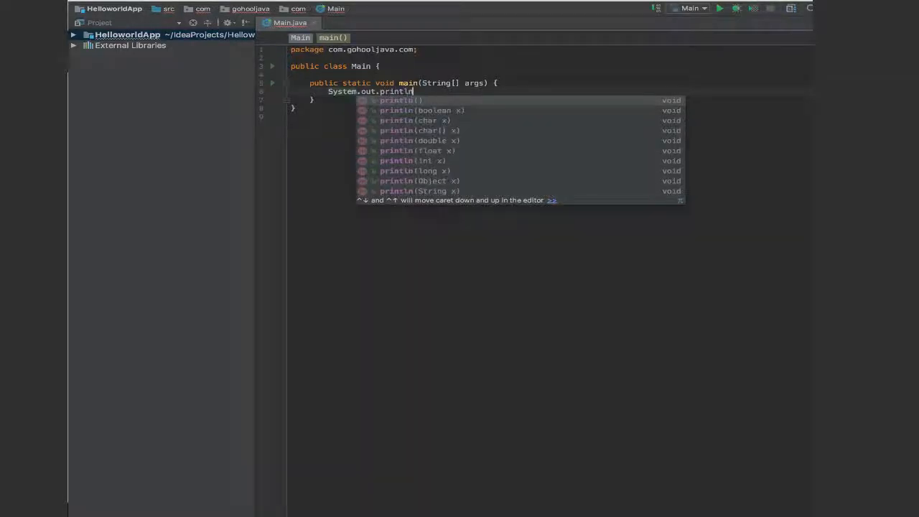
key("Return")
key("Left")
key("Left")
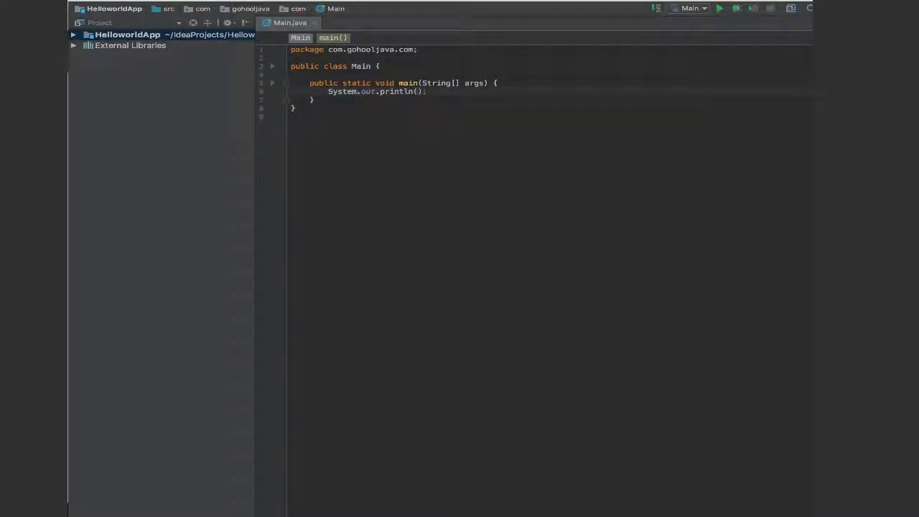
Step: Make the println statement output "Hello World - Java!!" and run the Main program
type("\"")
type("Hello W")
type("orld - Java")
type(" 8")
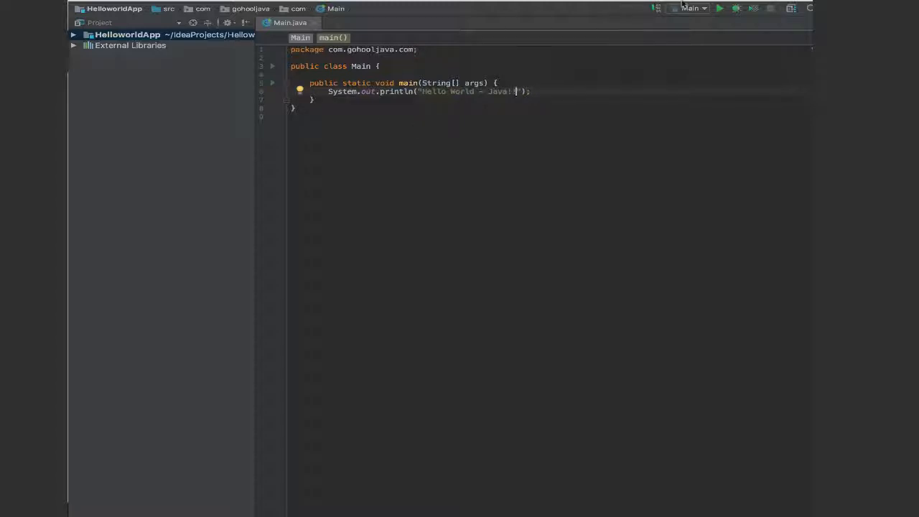
left_click(721, 9)
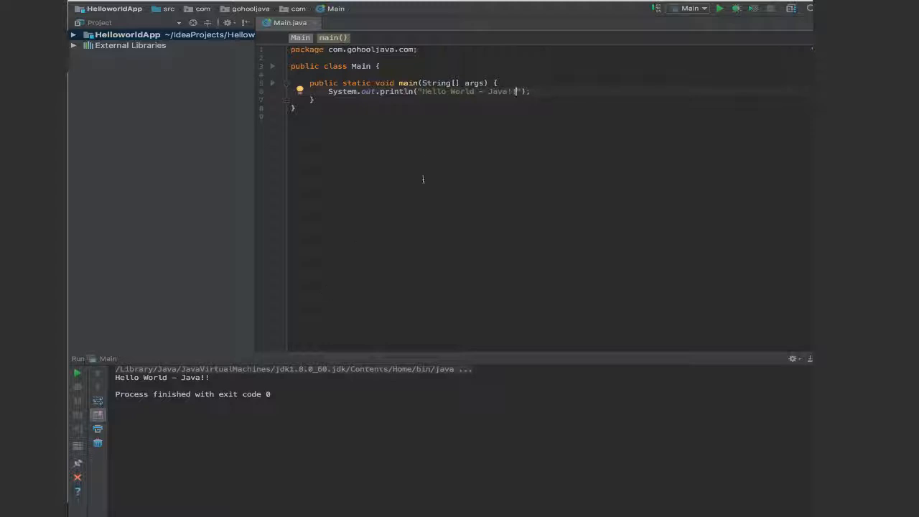
left_click(536, 92)
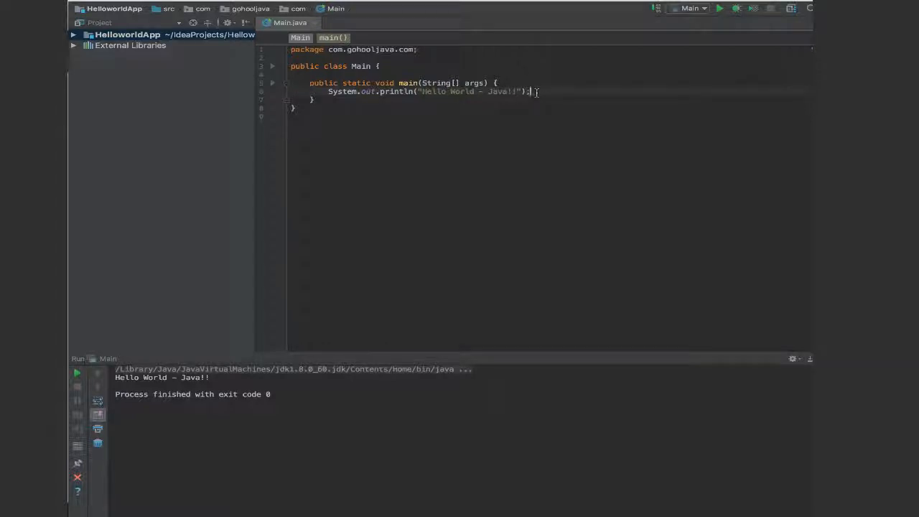